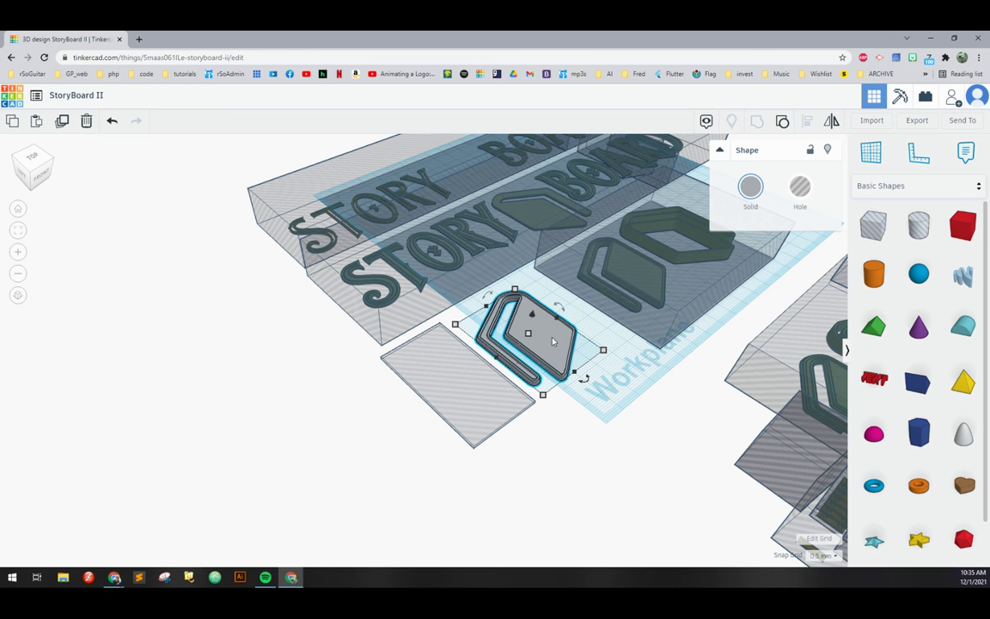
Switch the flat hole box beside the logo to solid and back to a hole.
key("f")
right_click_drag(563, 353, 581, 288)
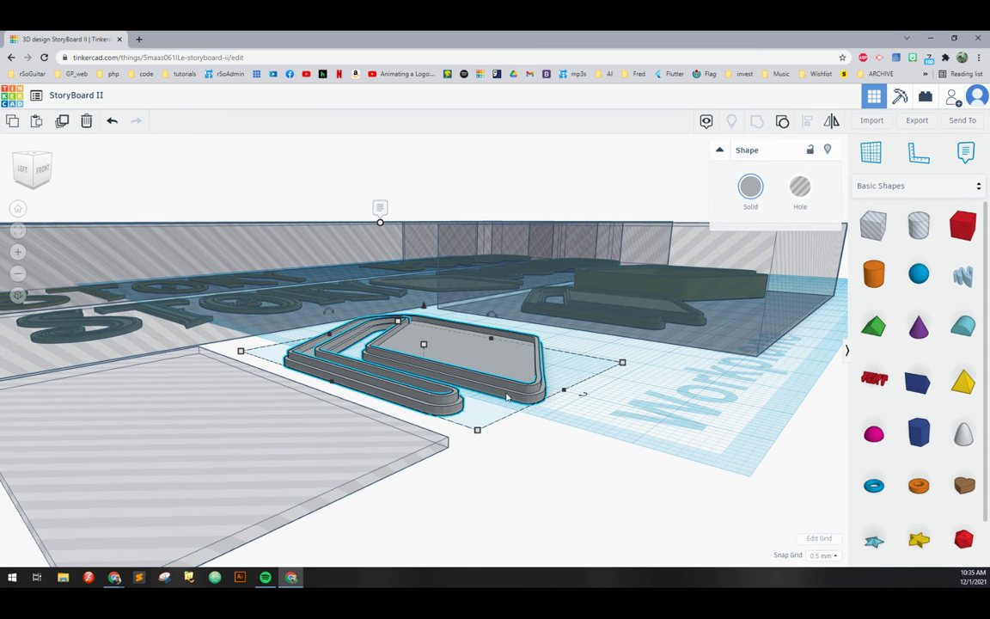
scroll(495, 414, "down", 3)
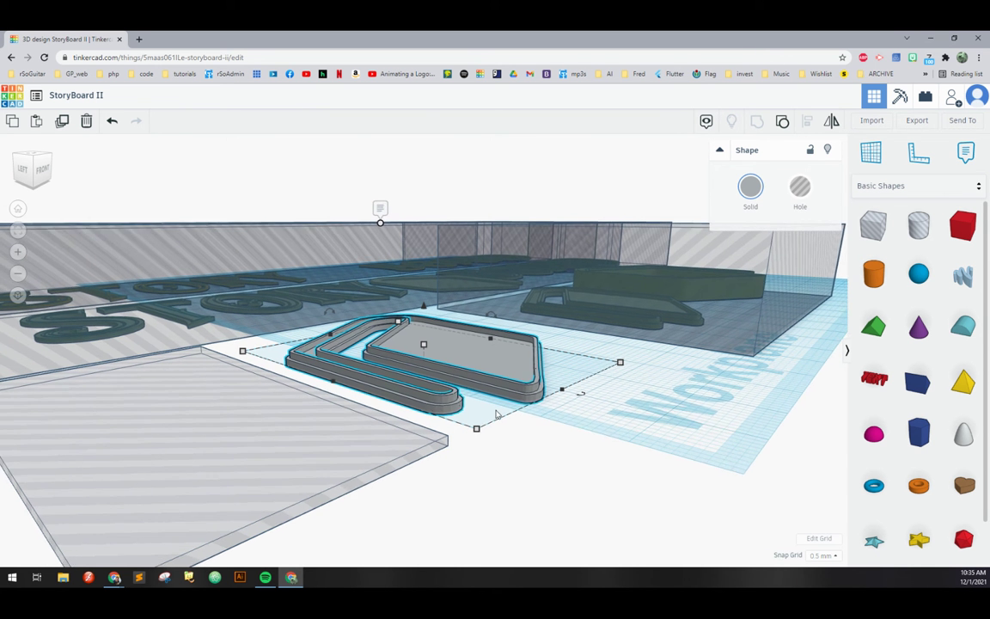
right_click_drag(461, 446, 491, 428)
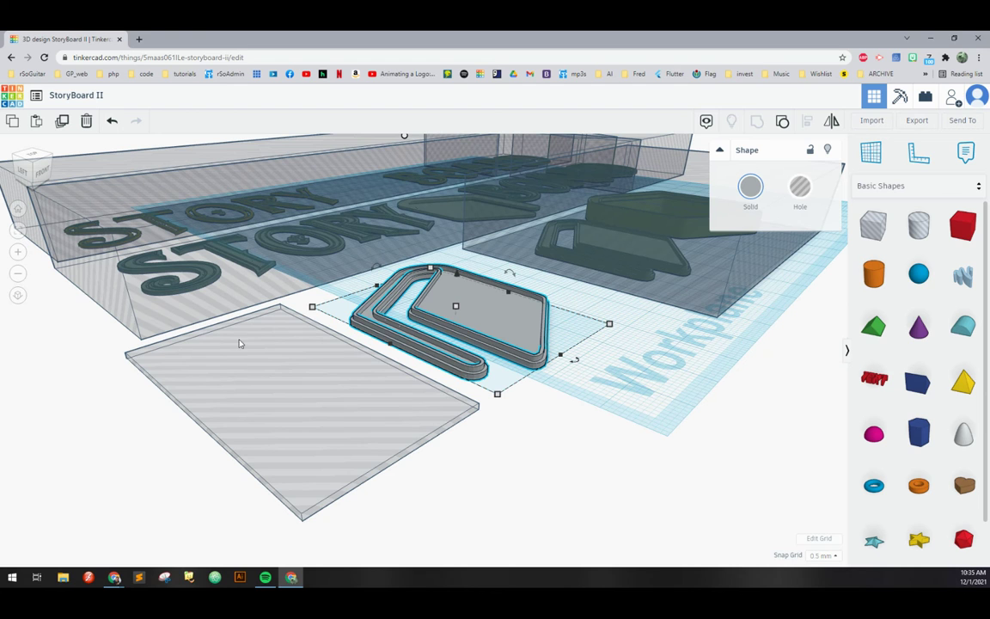
left_click(304, 360)
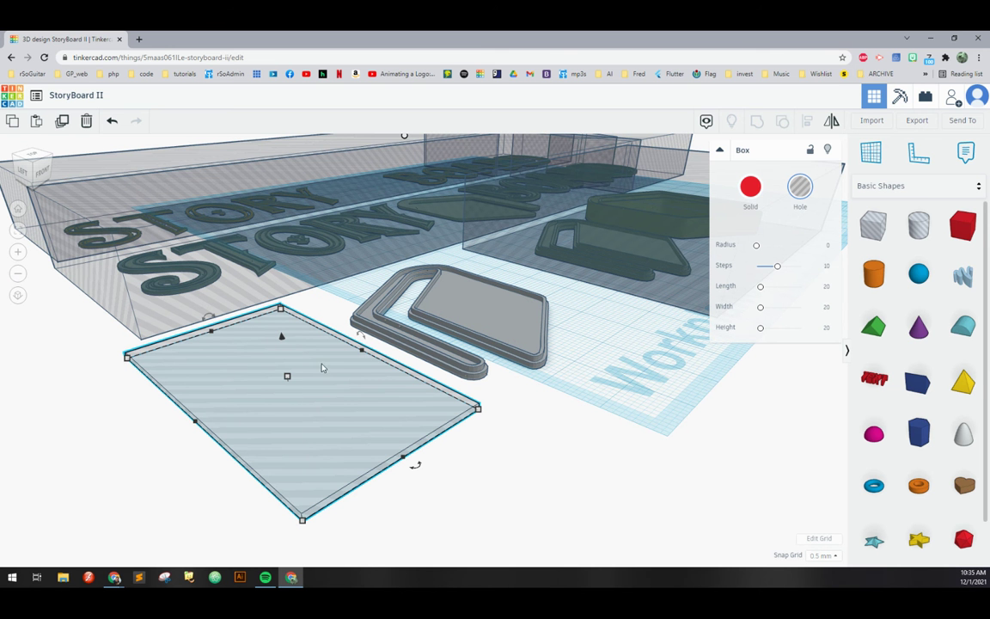
left_click(750, 186)
left_click(800, 189)
Check the heights of the small logo and the flat hole box beside it.
left_click(419, 294)
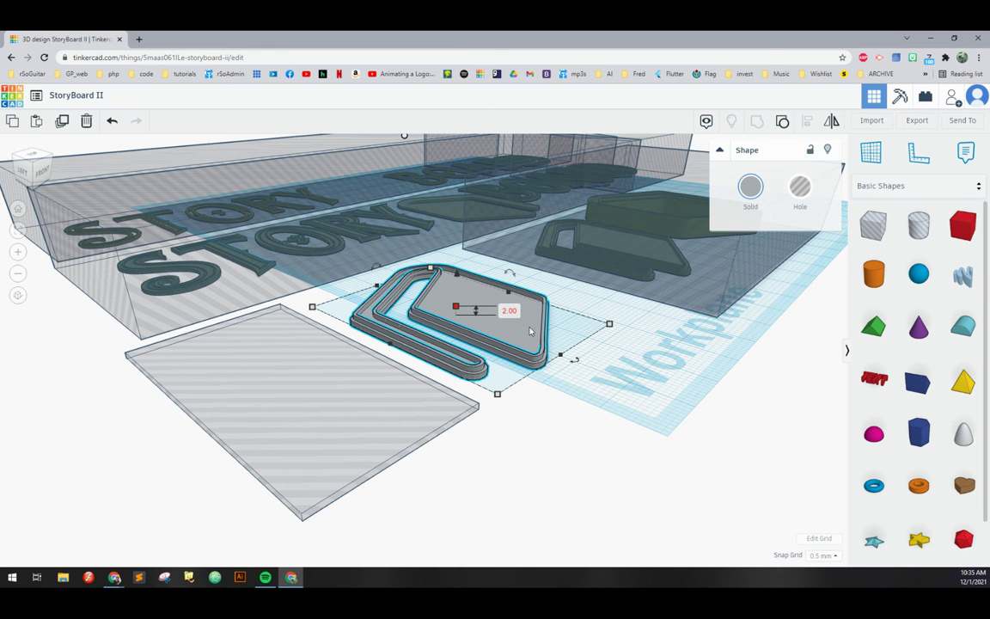
right_click_drag(478, 313, 356, 346)
left_click(374, 388)
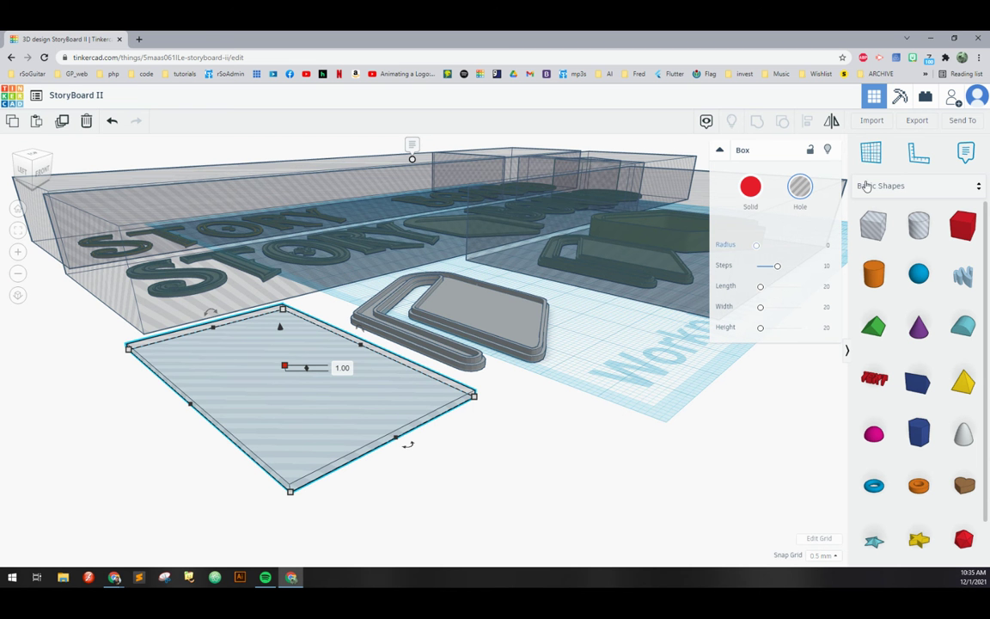
Place a workplane on top of the flat hole box and seat the logo on it, positioned over the box.
left_click(869, 153)
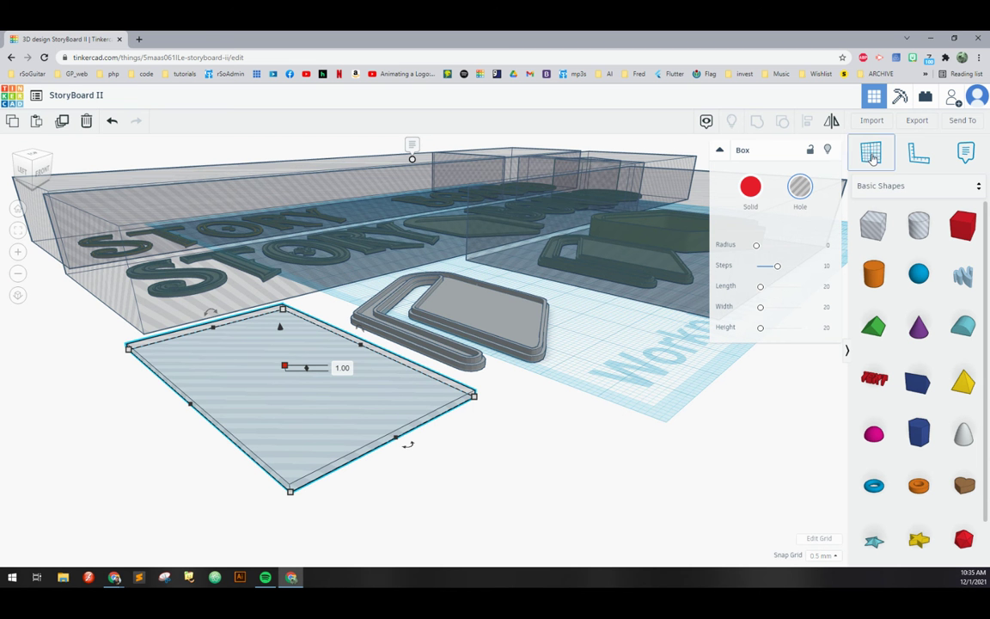
left_click(300, 383)
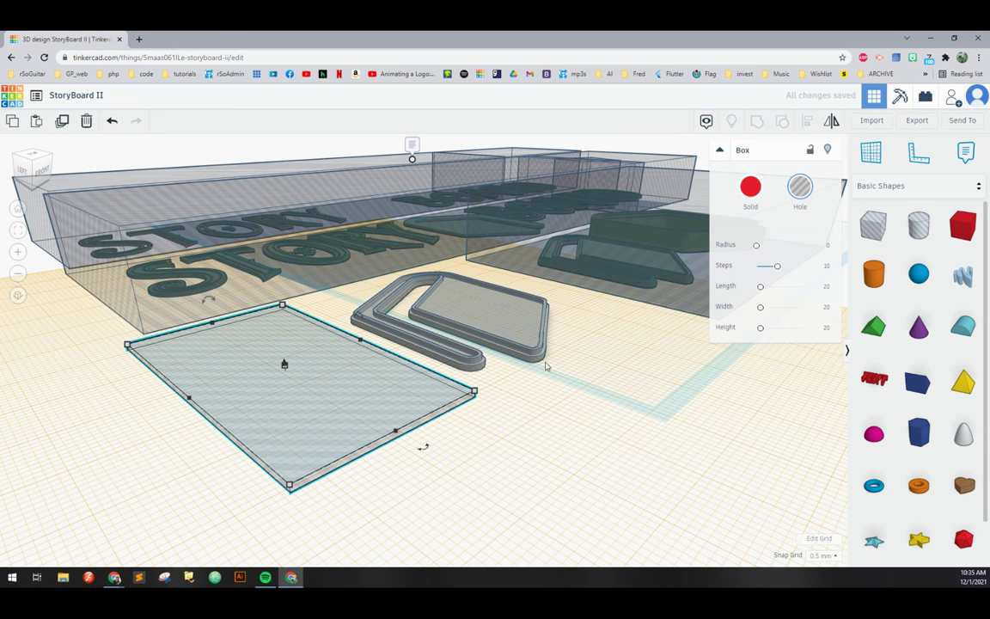
left_click(453, 328)
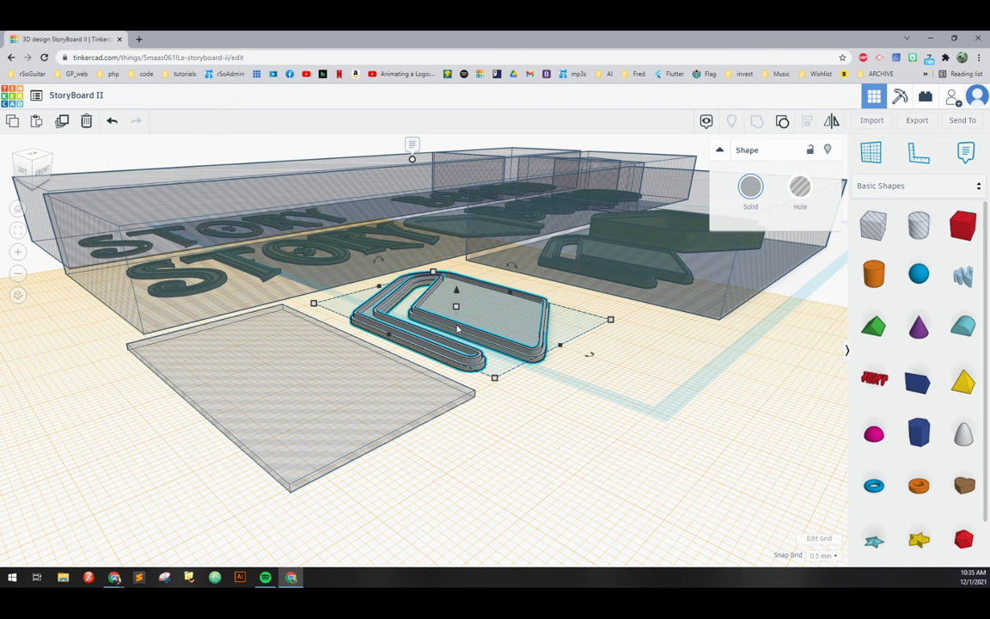
key("d")
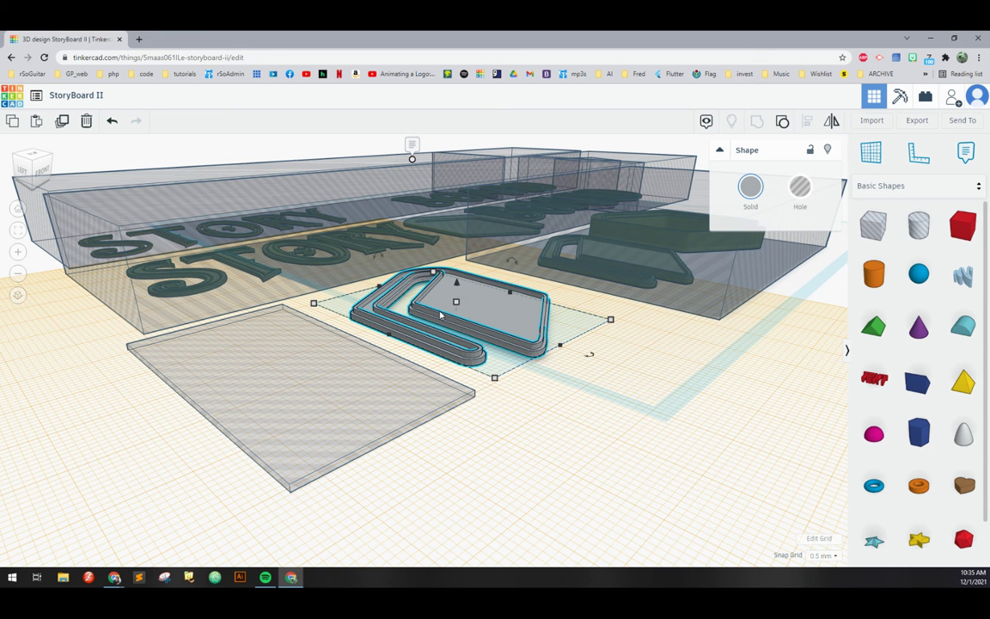
left_click_drag(444, 314, 283, 375)
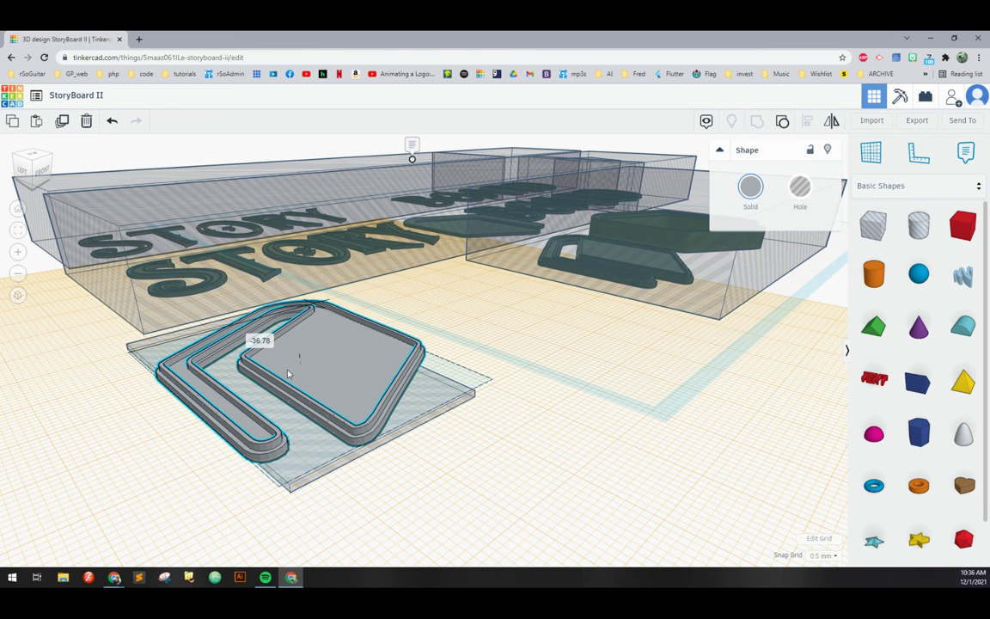
Stretch the flat hole box to 55.5 mm long and widen it so it extends beyond the logo on both long sides.
left_click(311, 455)
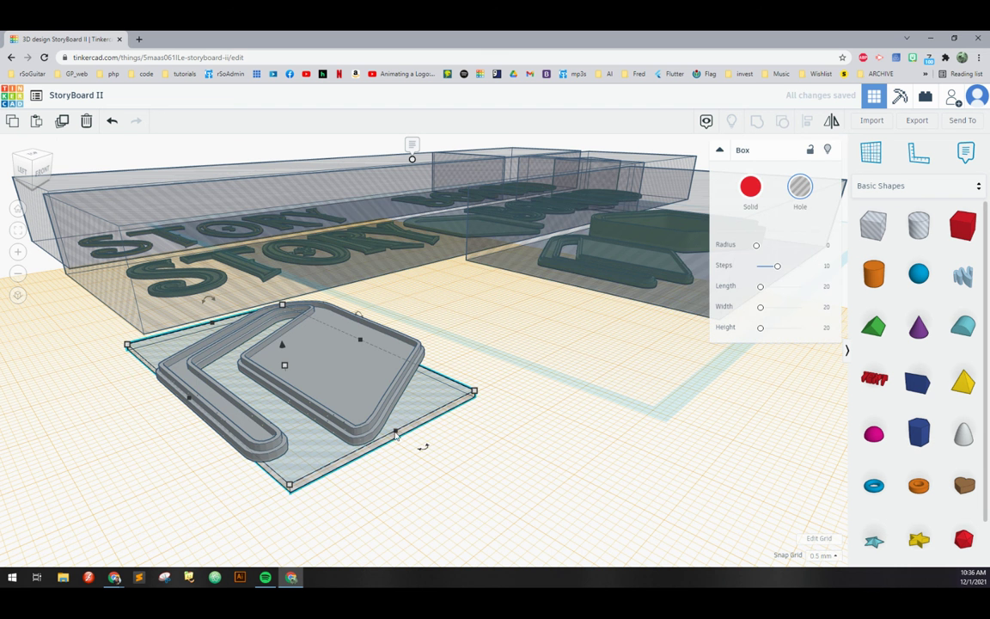
left_click_drag(395, 433, 405, 437)
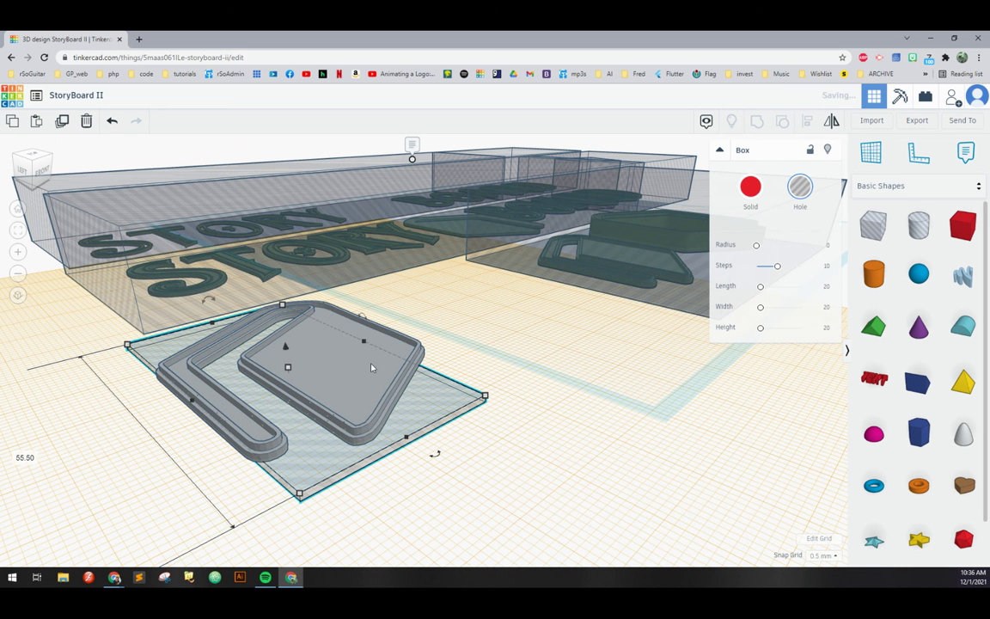
left_click_drag(364, 344, 385, 333)
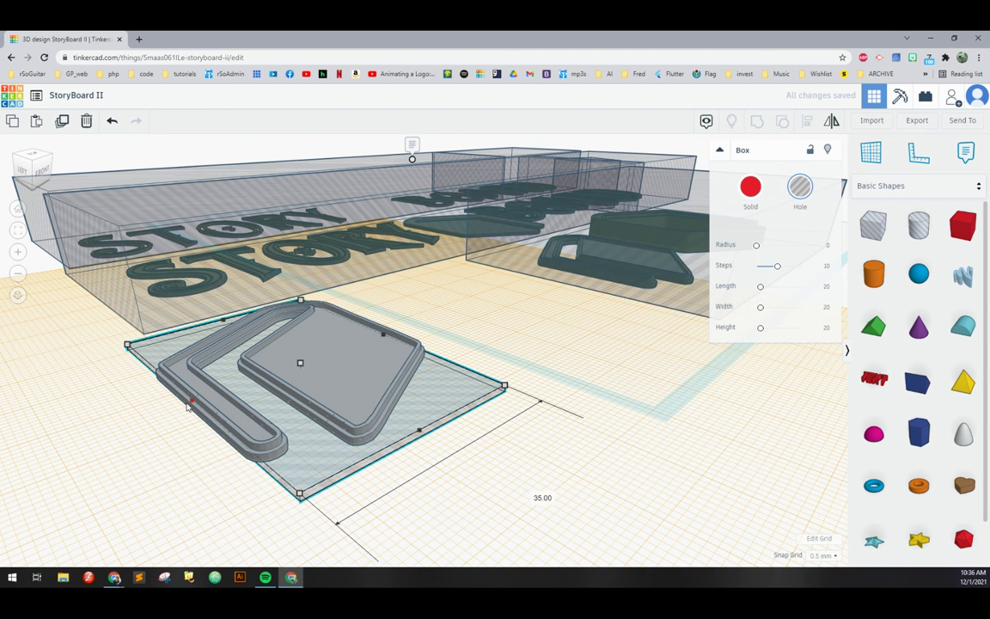
left_click_drag(192, 404, 171, 412)
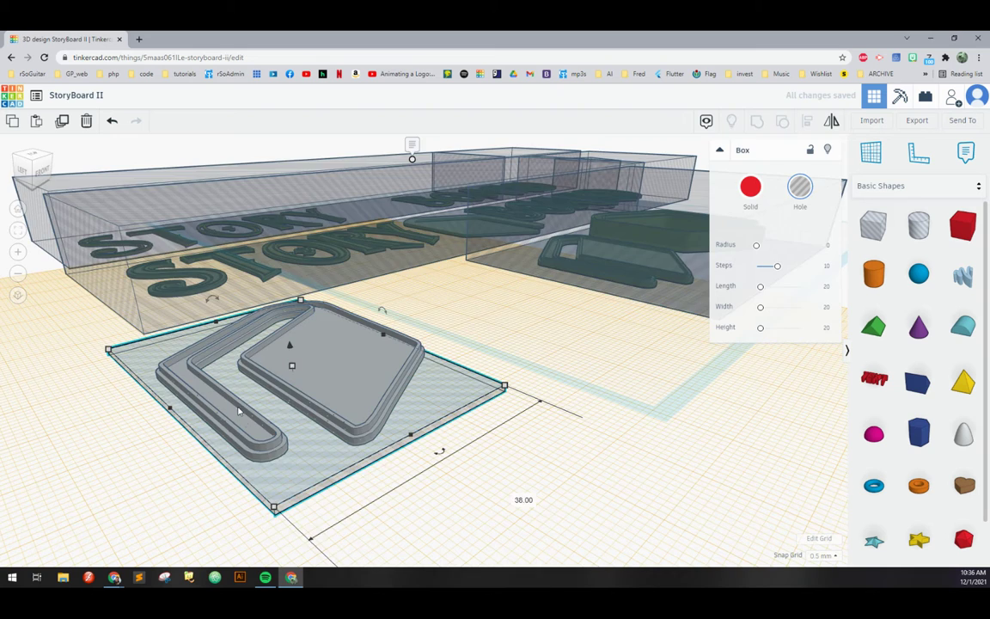
right_click_drag(241, 417, 193, 467)
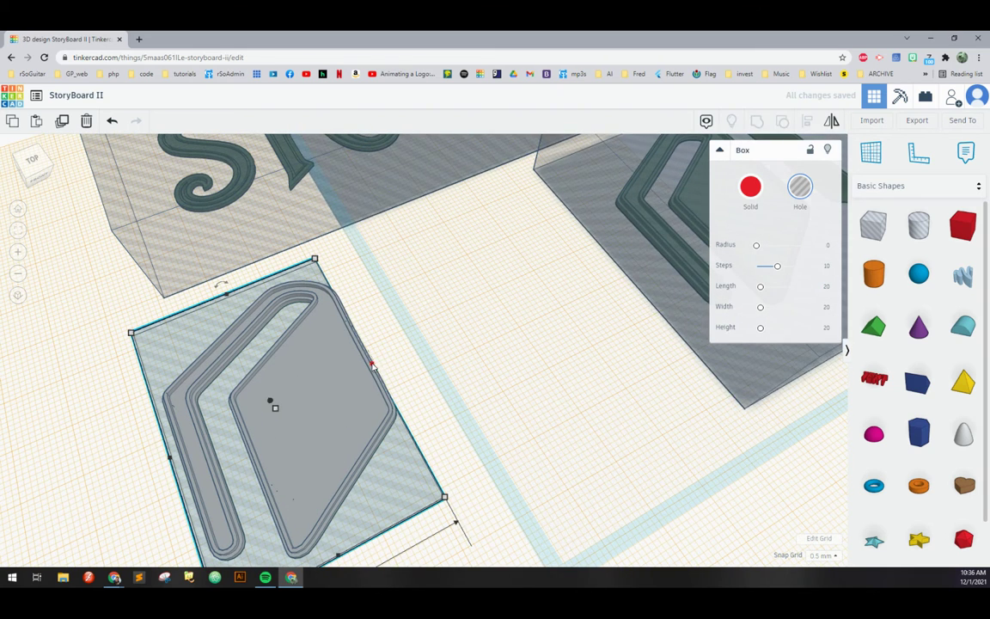
left_click_drag(375, 366, 386, 356)
middle_click_drag(361, 382, 395, 350)
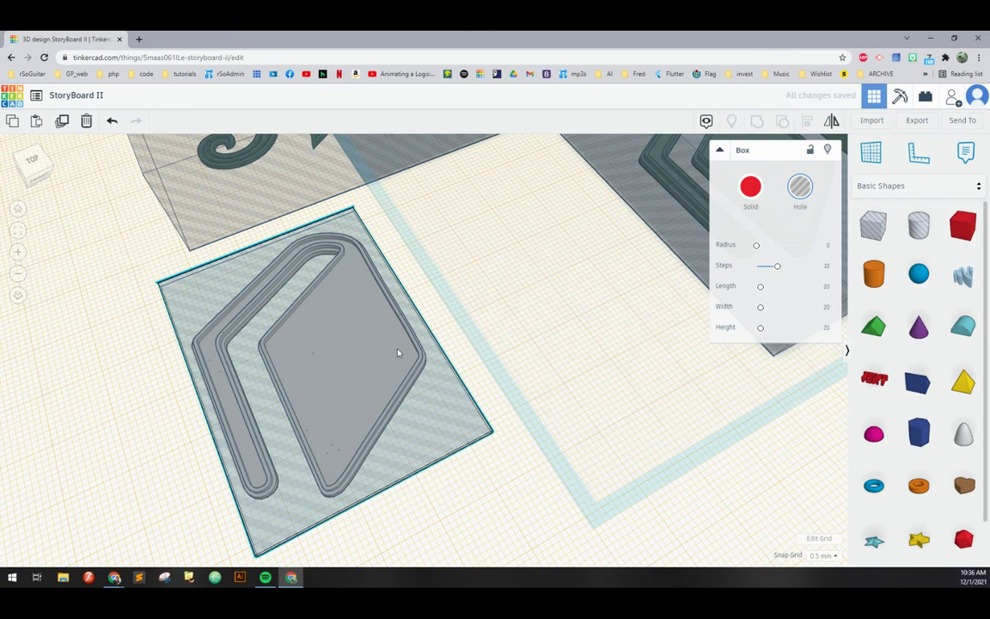
Try shifting the hole box vertically, and raise the logo 4.5 mm before dropping it back onto the workplane.
right_click_drag(319, 362, 364, 280)
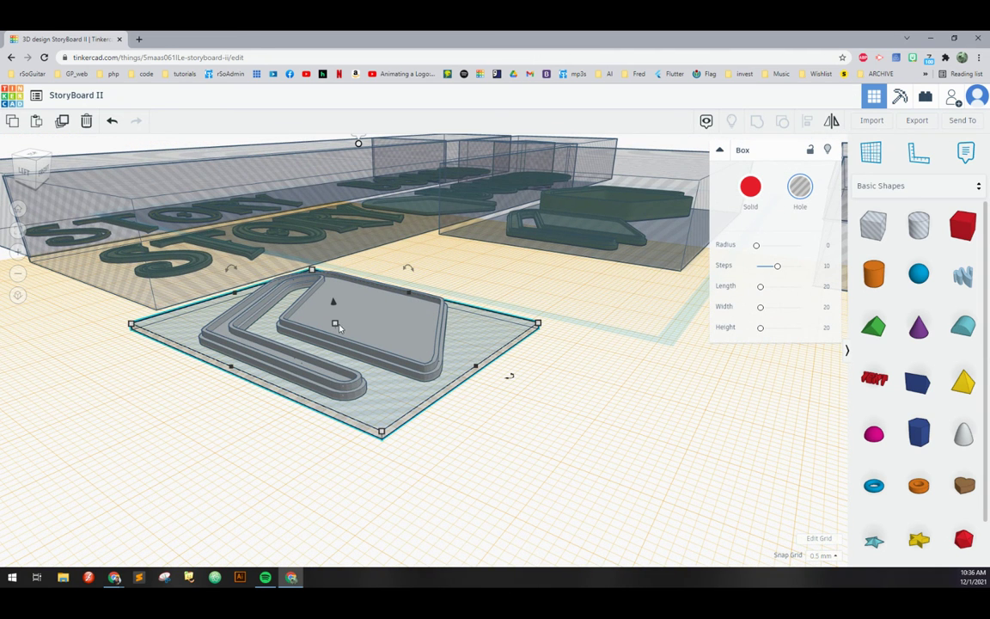
left_click_drag(334, 301, 335, 308)
left_click(497, 353)
left_click(400, 330)
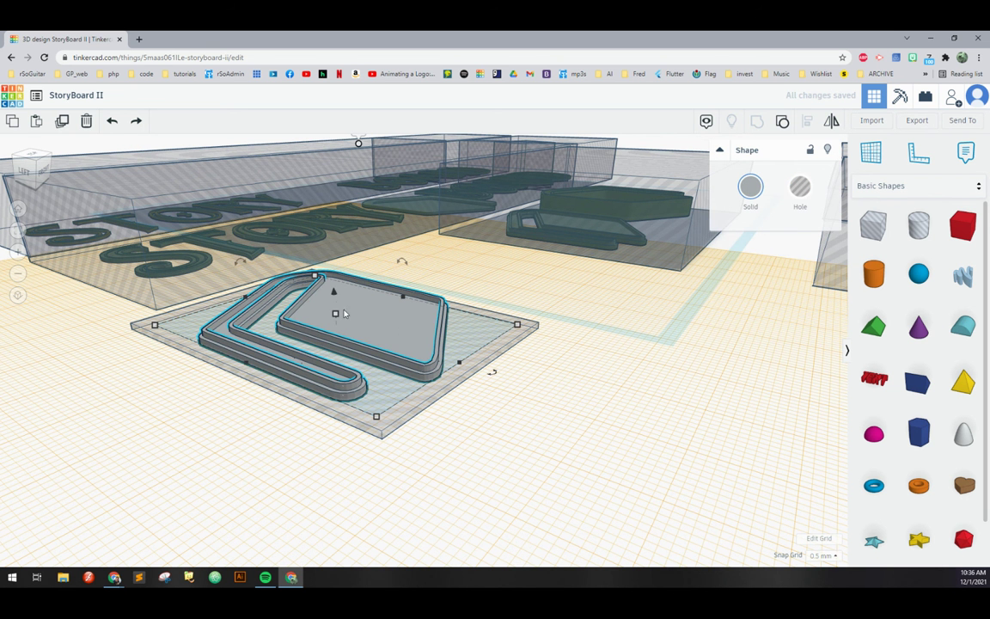
left_click_drag(334, 293, 333, 267)
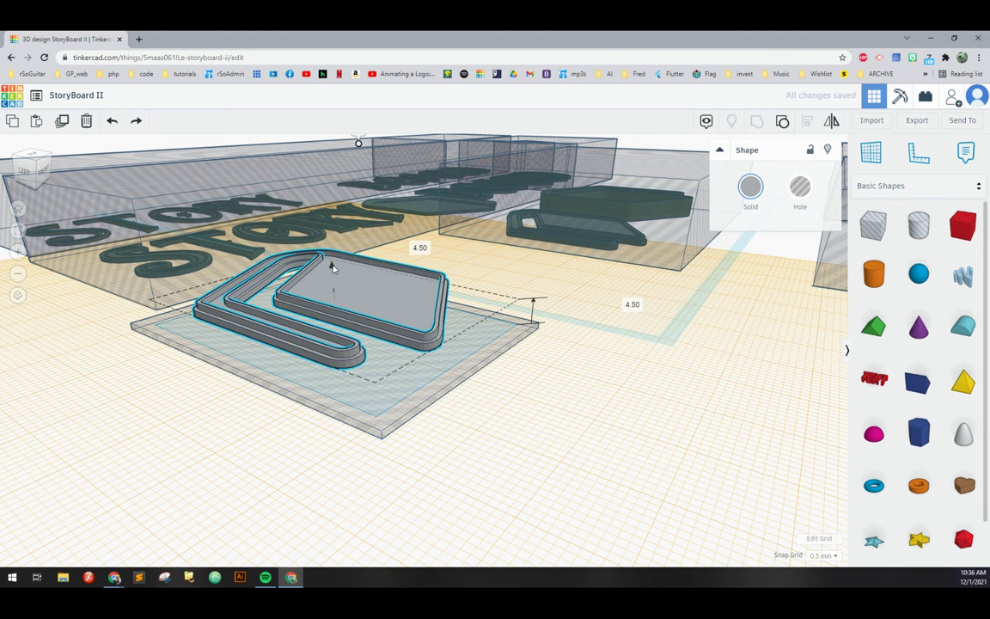
key("d")
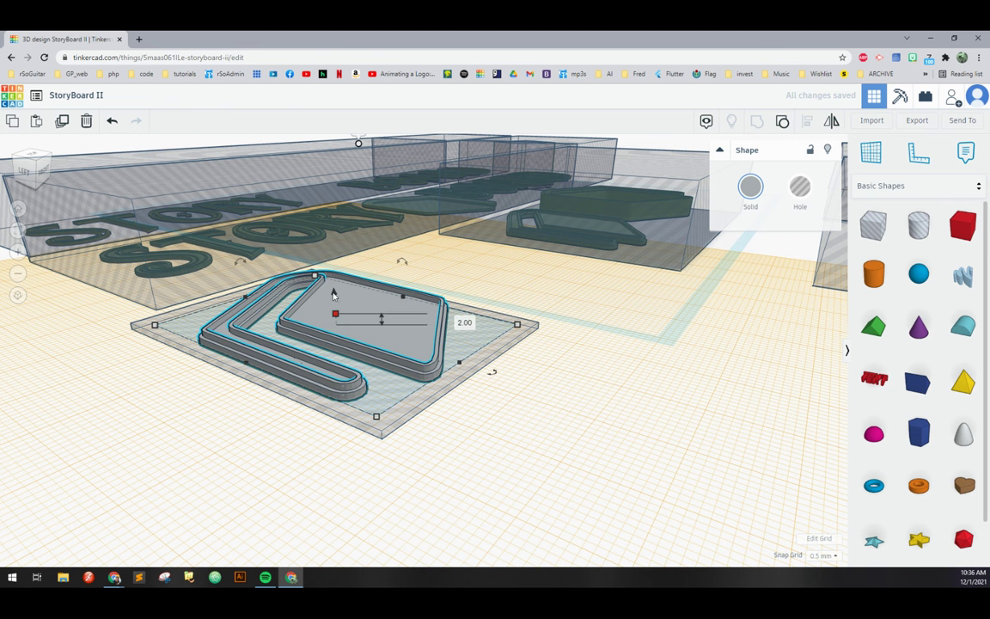
Lower the logo 0.5 mm into the hole box.
left_click_drag(332, 292, 333, 296)
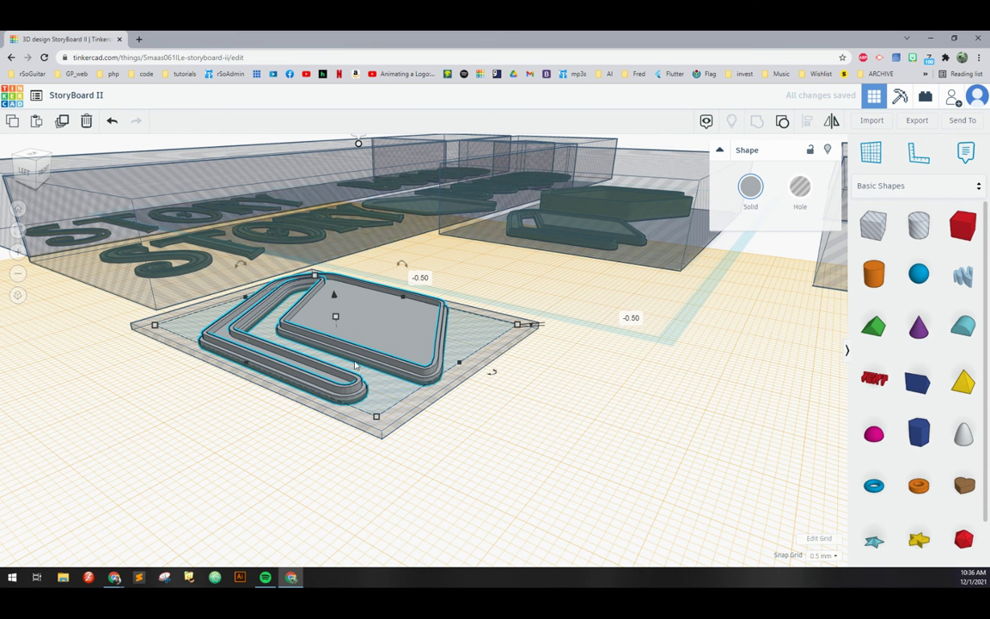
scroll(360, 365, "up", 6)
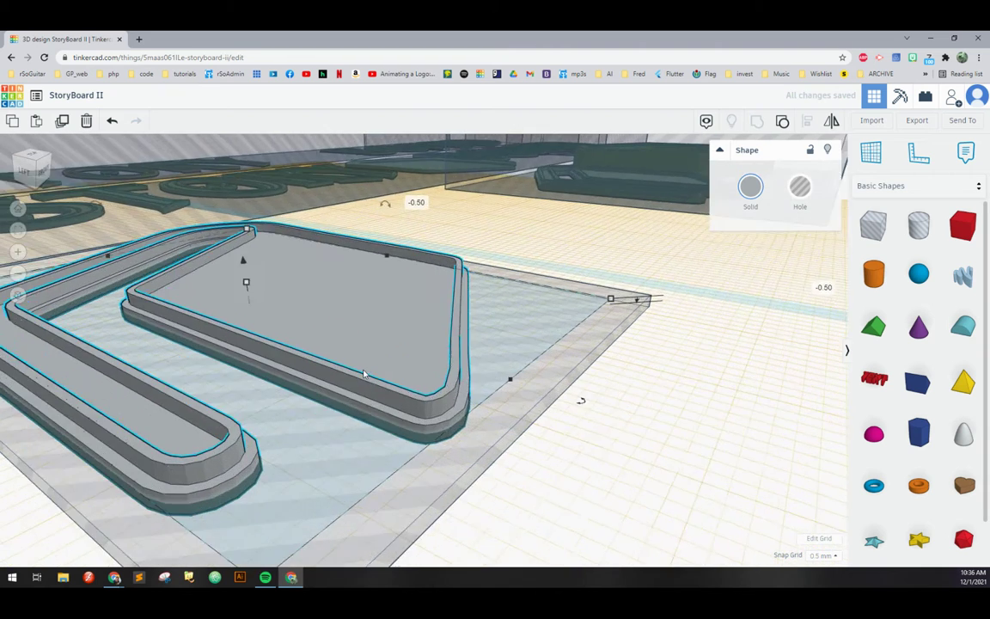
scroll(361, 361, "down", 2)
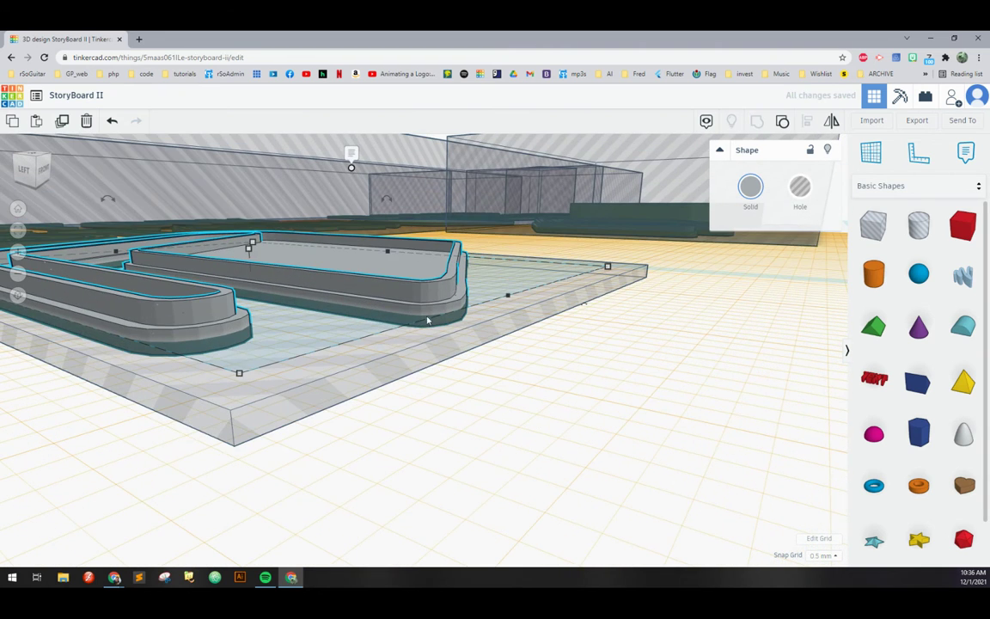
right_click_drag(442, 314, 507, 332)
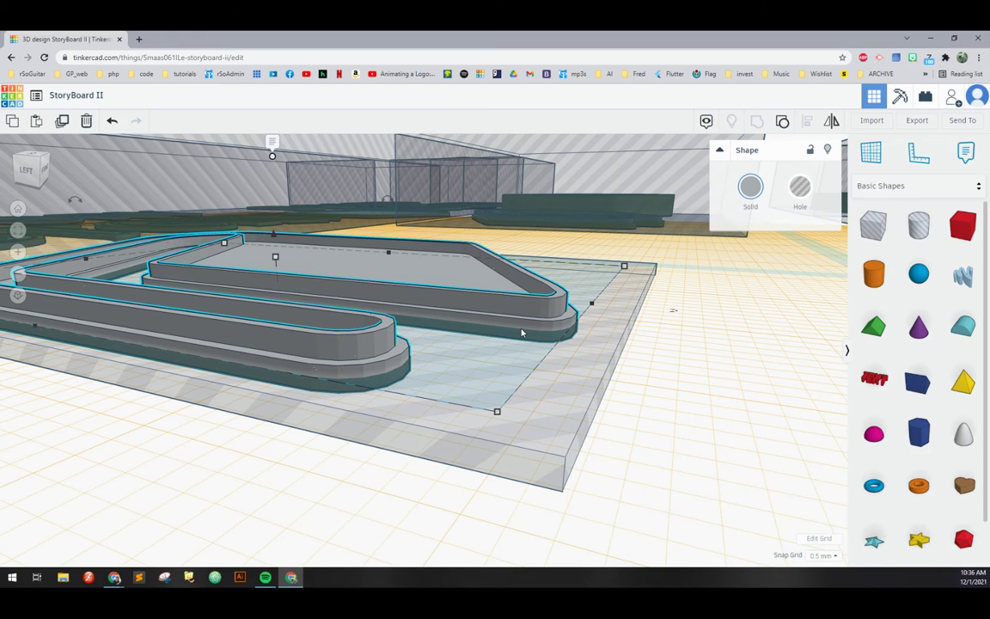
Set the snap grid to 0.25 mm and sink the logo a further 0.25 mm into the hole box.
left_click_drag(274, 237, 274, 237)
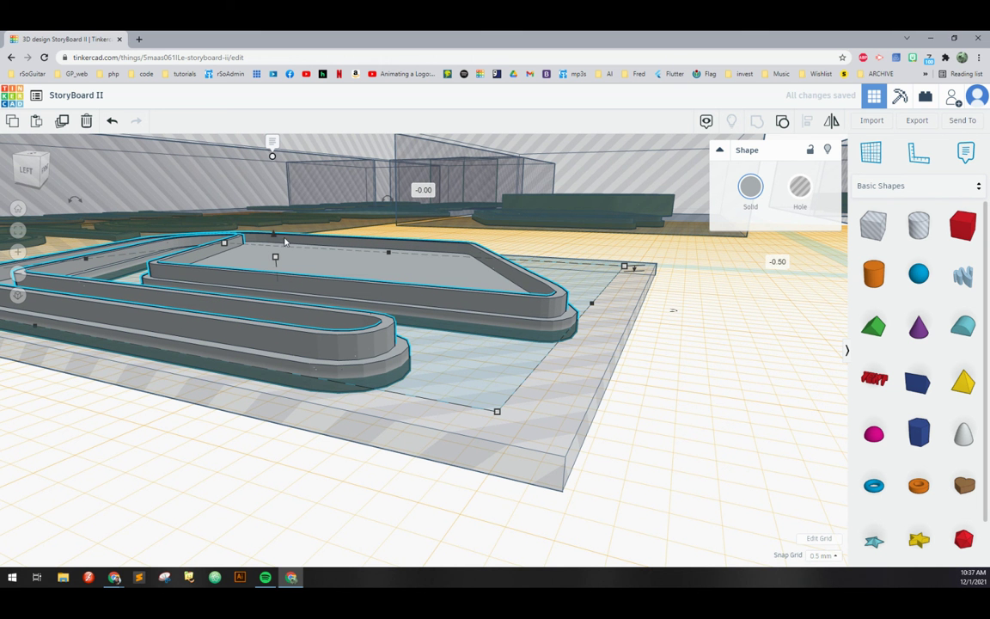
left_click(820, 556)
left_click(821, 474)
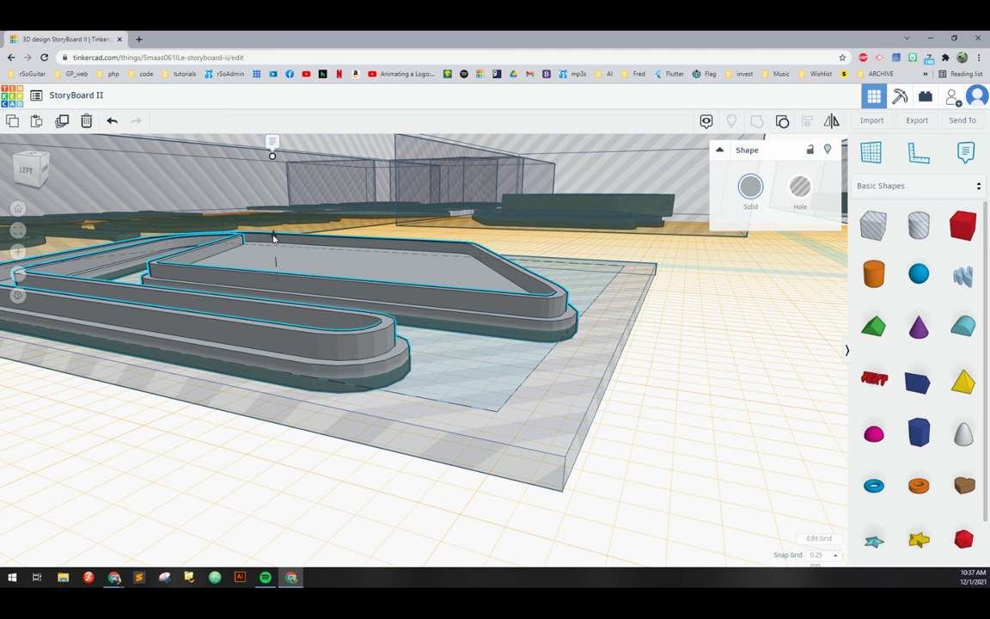
left_click_drag(273, 237, 273, 241)
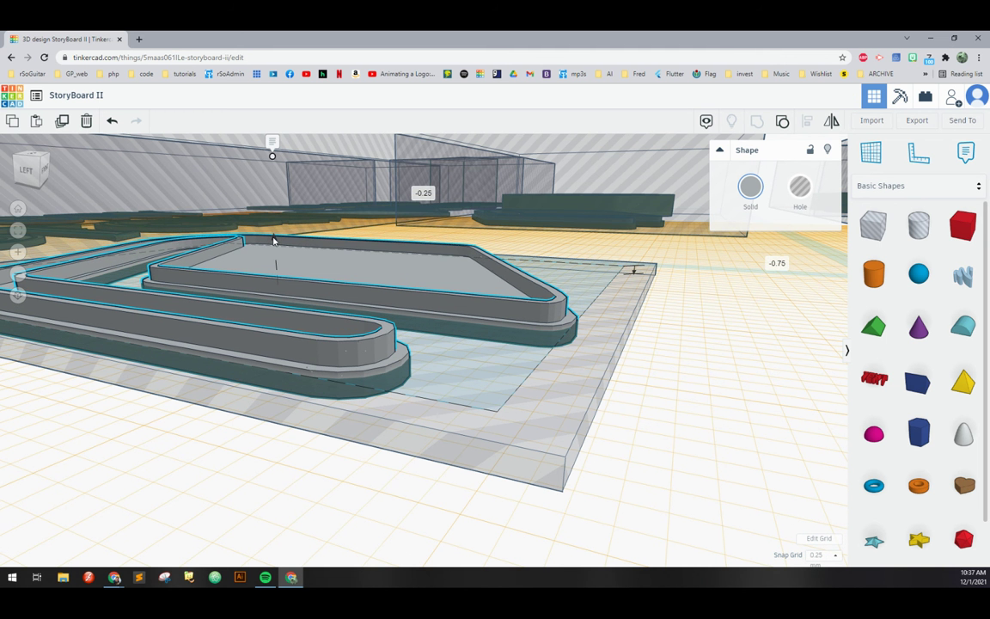
Group the logo with the flat hole box to cut away the submerged bottom of the logo.
right_click_drag(438, 312, 429, 347)
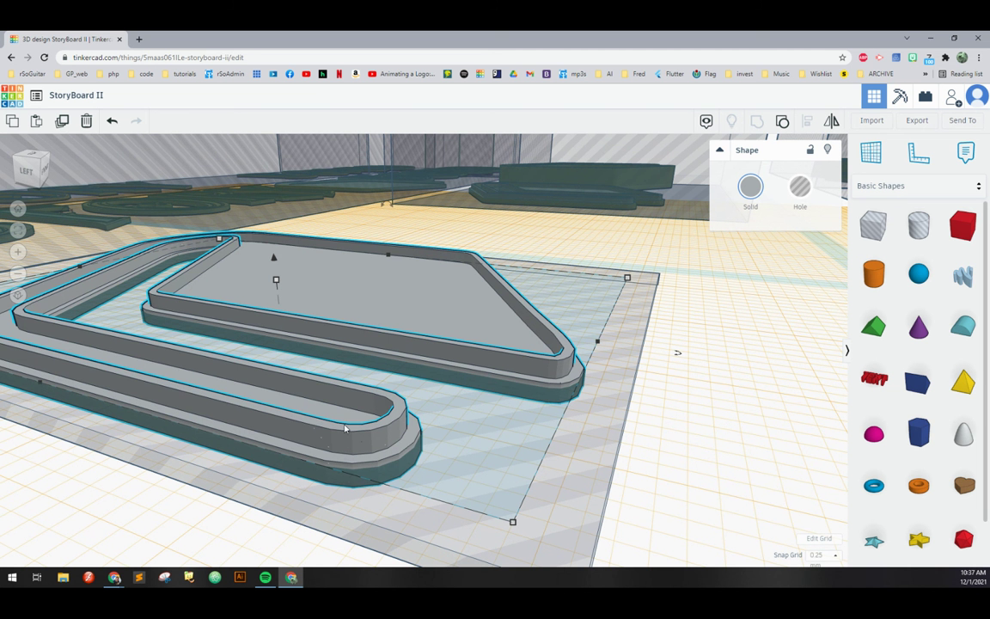
mouse_move(347, 460)
right_mouse_down()
mouse_move(347, 449)
mouse_move(359, 476)
right_mouse_up()
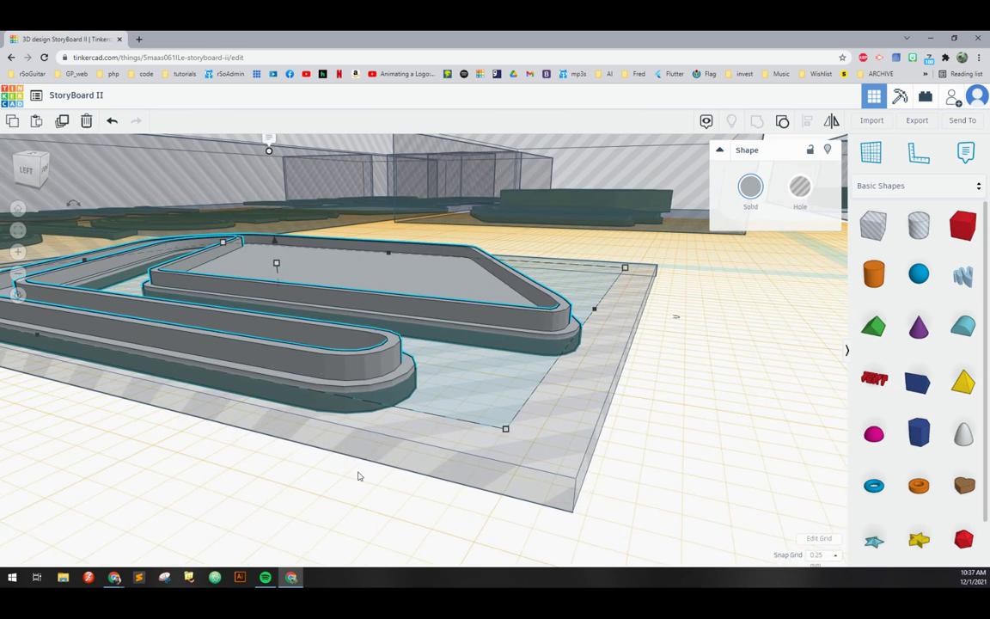
scroll(359, 476, "up", 2)
scroll(359, 476, "down", 5)
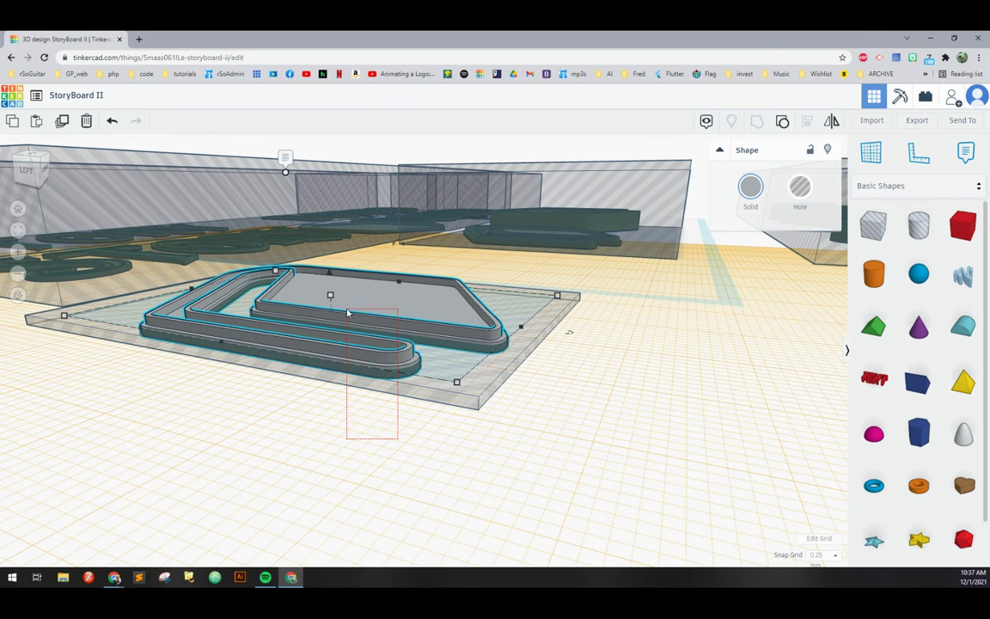
left_click_drag(348, 313, 347, 313)
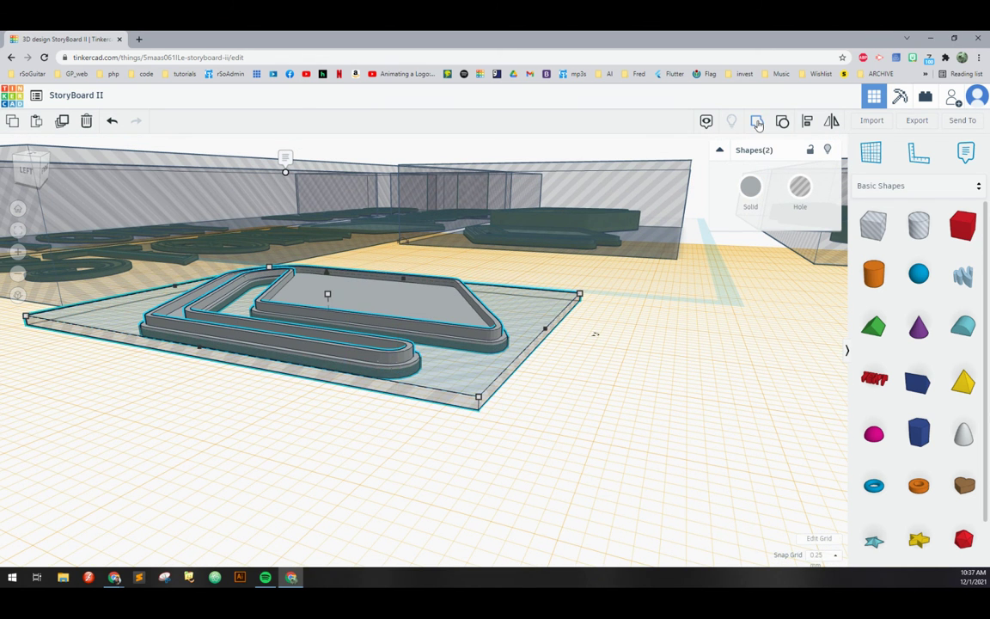
key("ctrl+g")
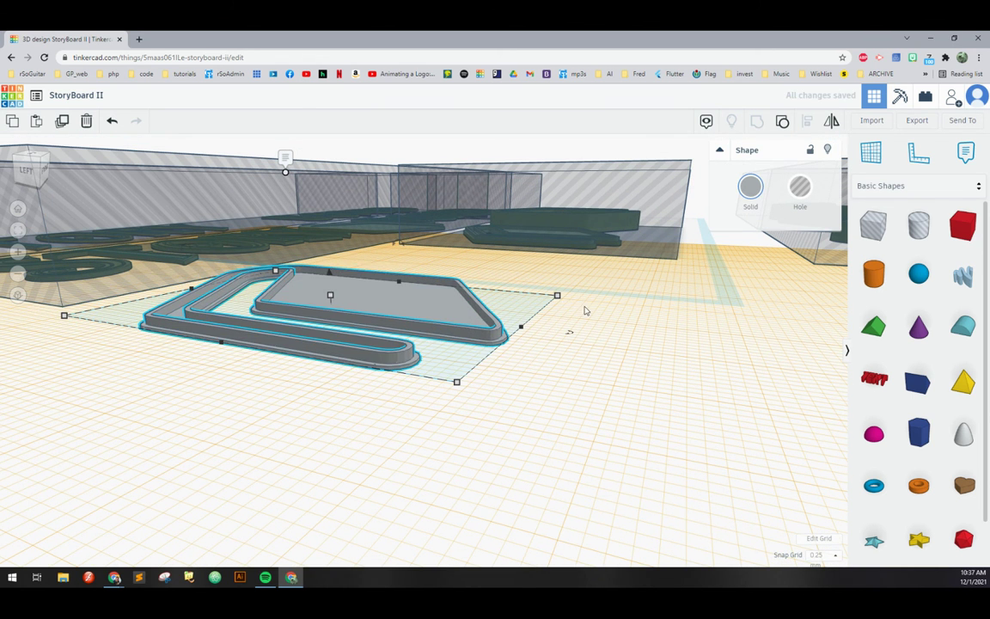
Reset the workplane to the base grid and lower the trimmed logo onto it.
left_click(871, 152)
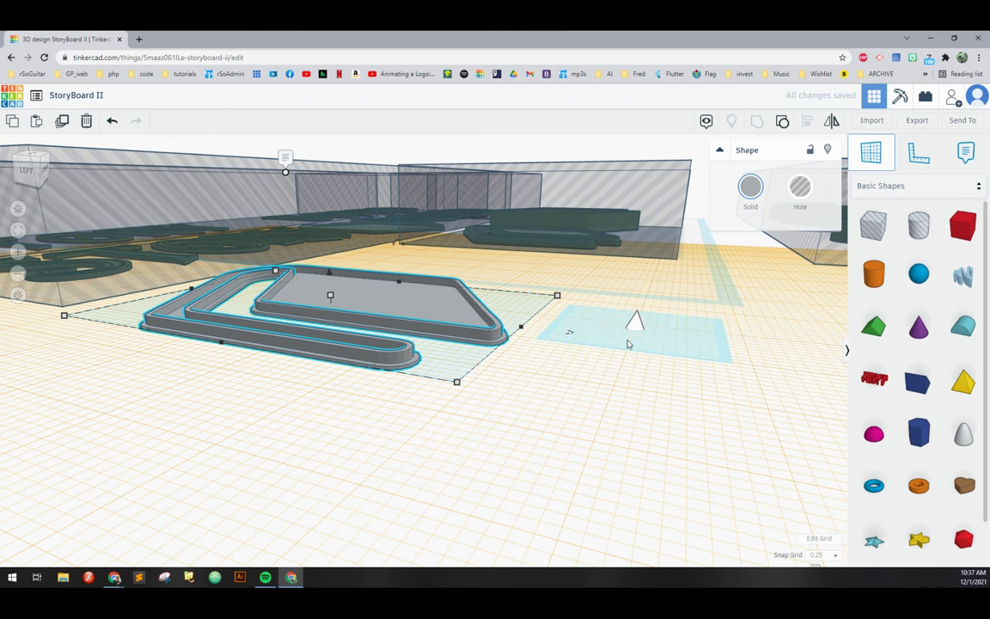
left_click(627, 343)
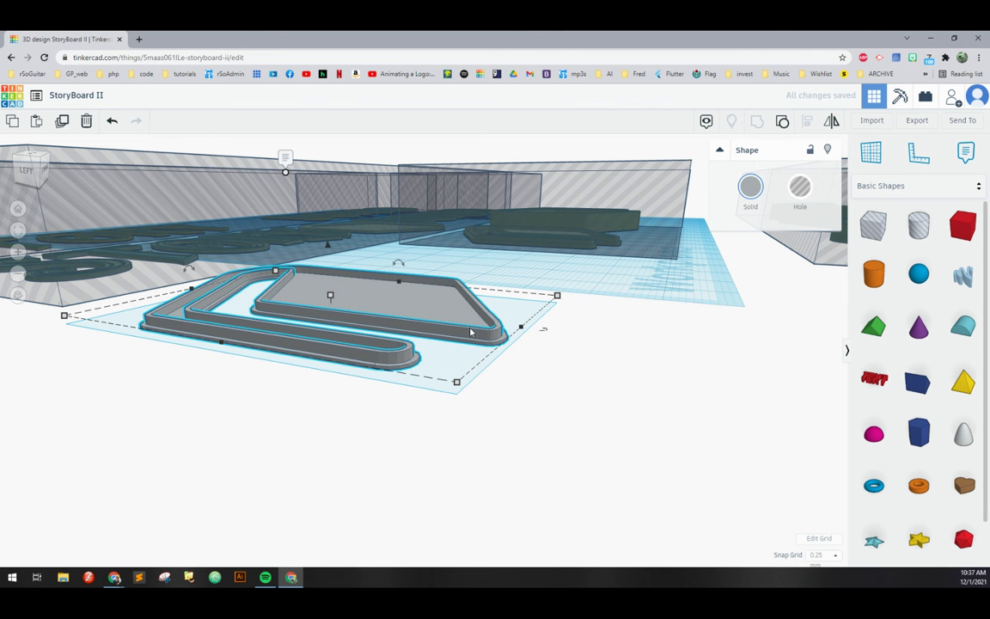
left_click_drag(466, 330, 468, 338)
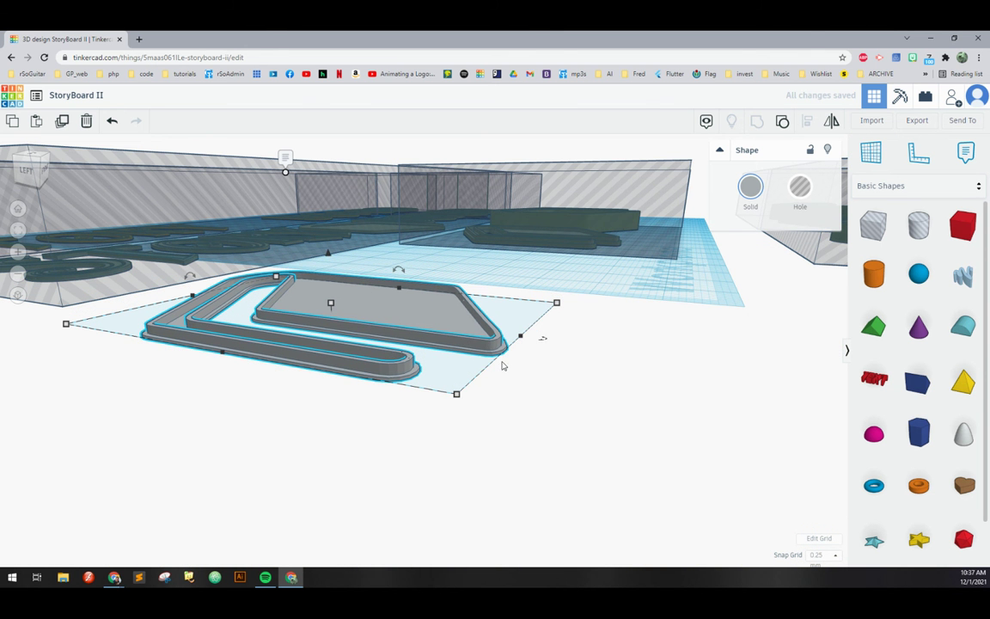
Place a hole box over the logo and stretch its footprint to about 39.75 by 45.25 mm, leaving the ends of both logo pieces uncovered.
right_click_drag(562, 365, 557, 379)
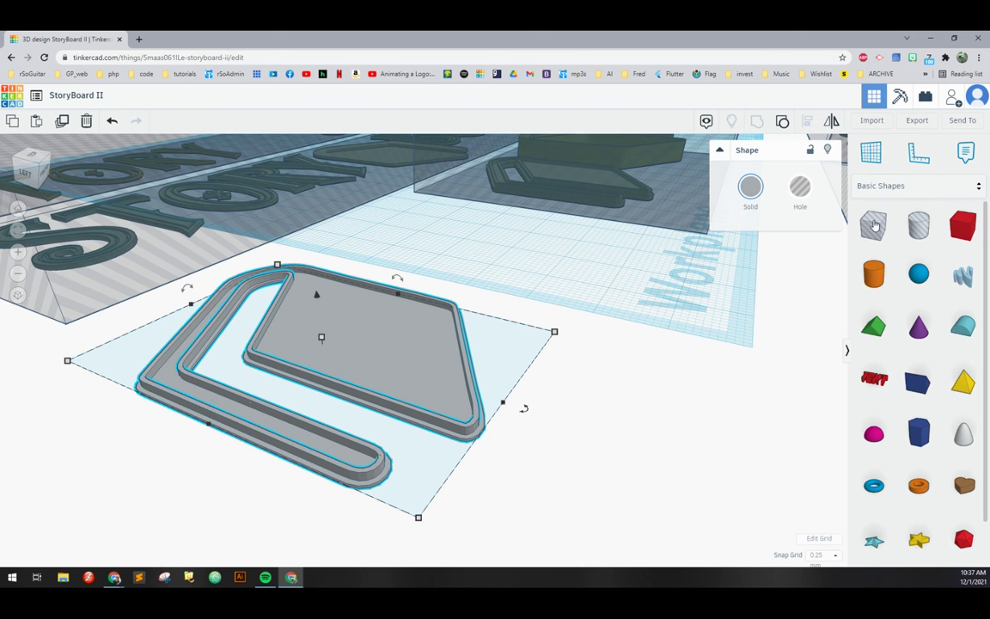
left_click_drag(873, 225, 263, 498)
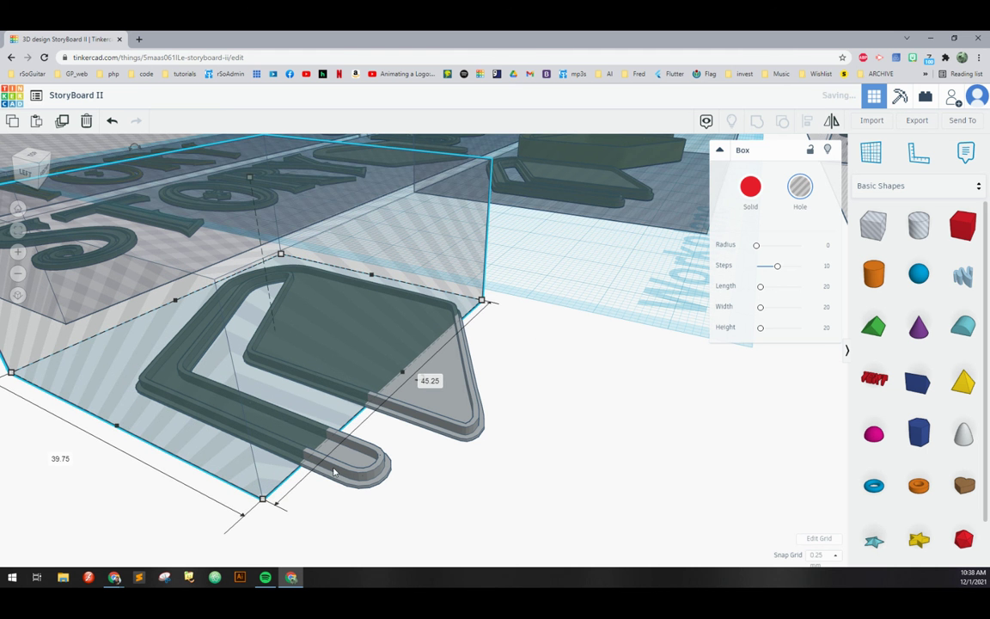
Add a second hole box over the uncovered end of the logo's filled piece and stretch one side to about 36.75 mm.
left_click_drag(870, 228, 436, 386)
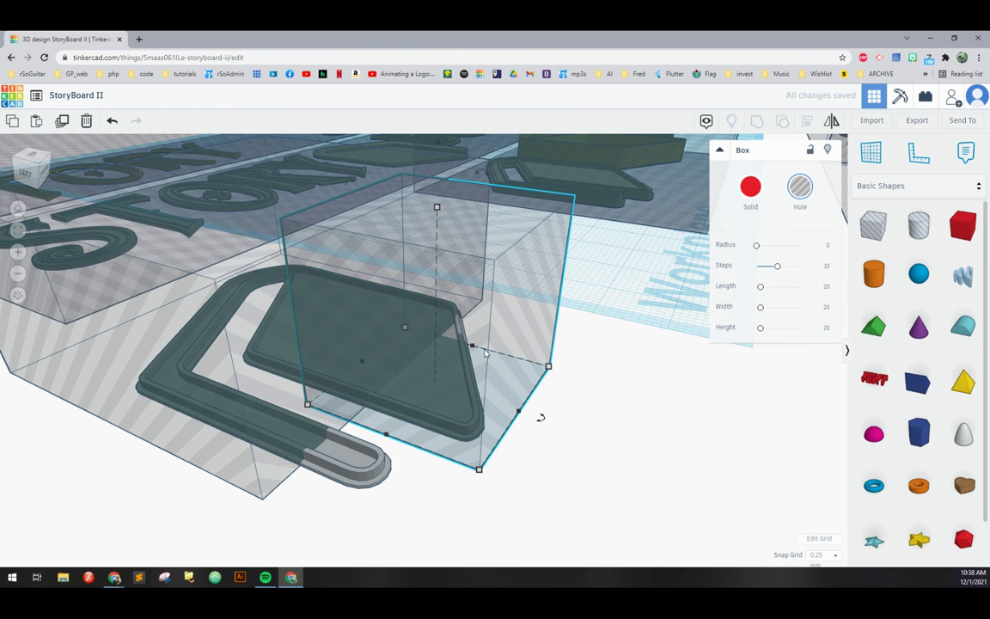
left_click_drag(472, 347, 459, 283)
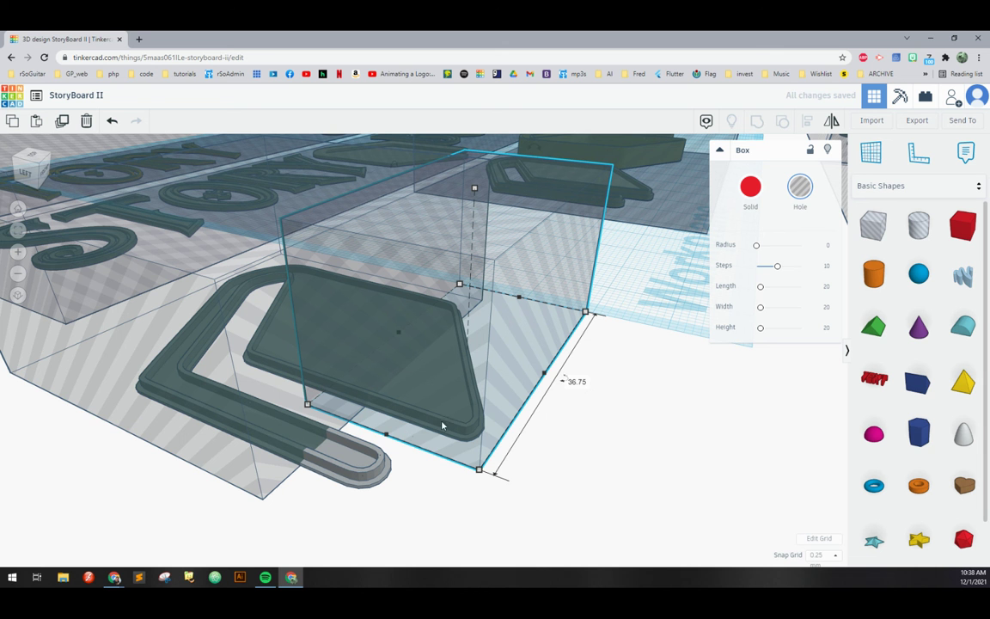